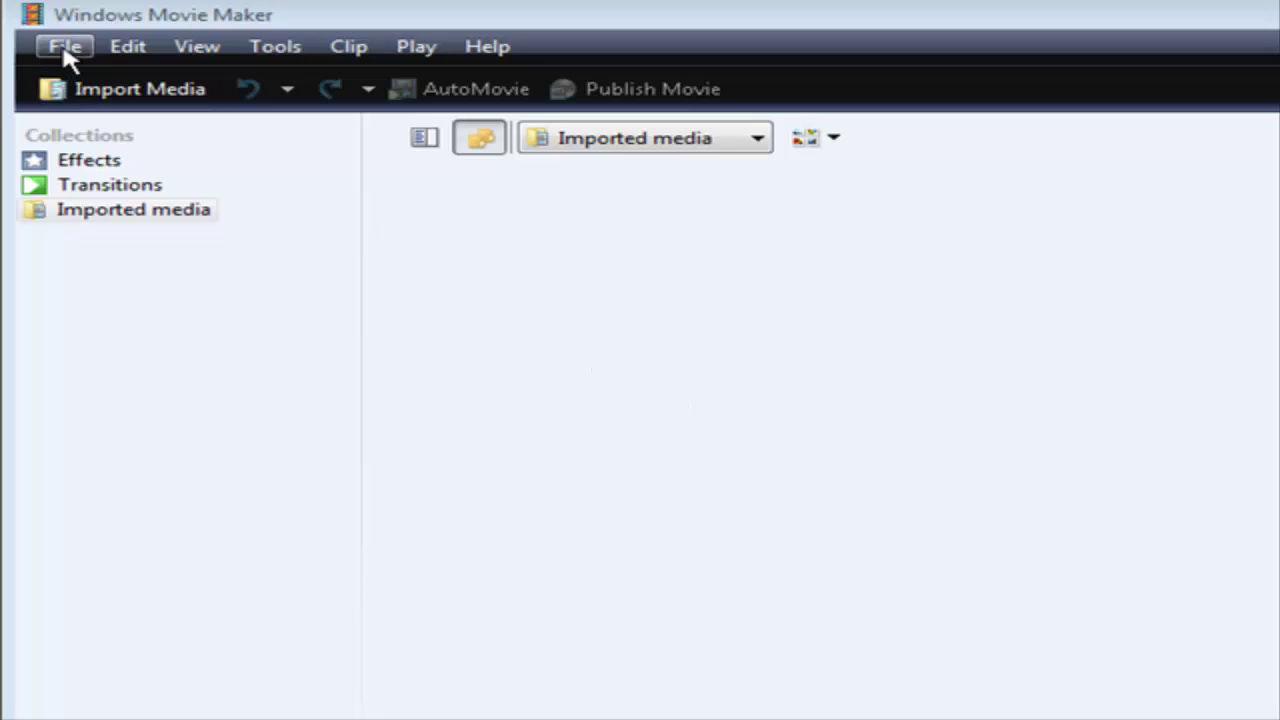
- Import v1.wmv and place the v1 clip on the Video track of the timeline
{"action": "left_click", "coordinate": [133, 92]}
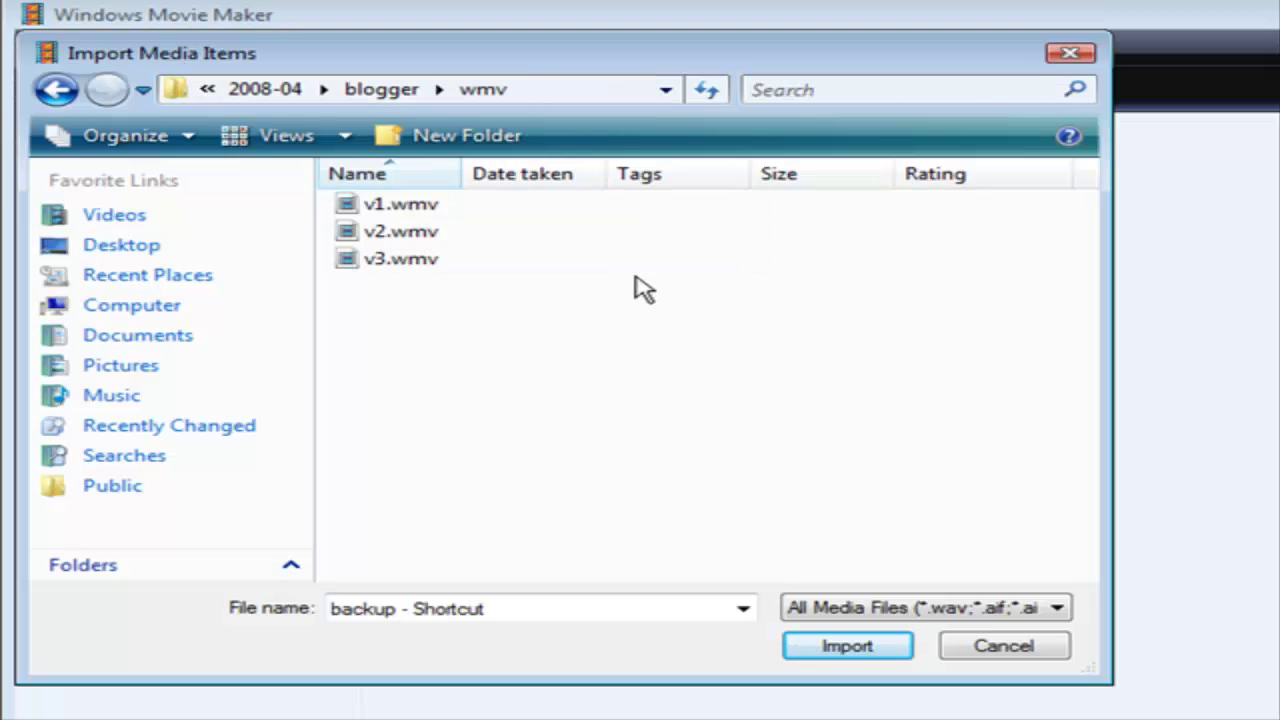
{"action": "left_click", "coordinate": [442, 214]}
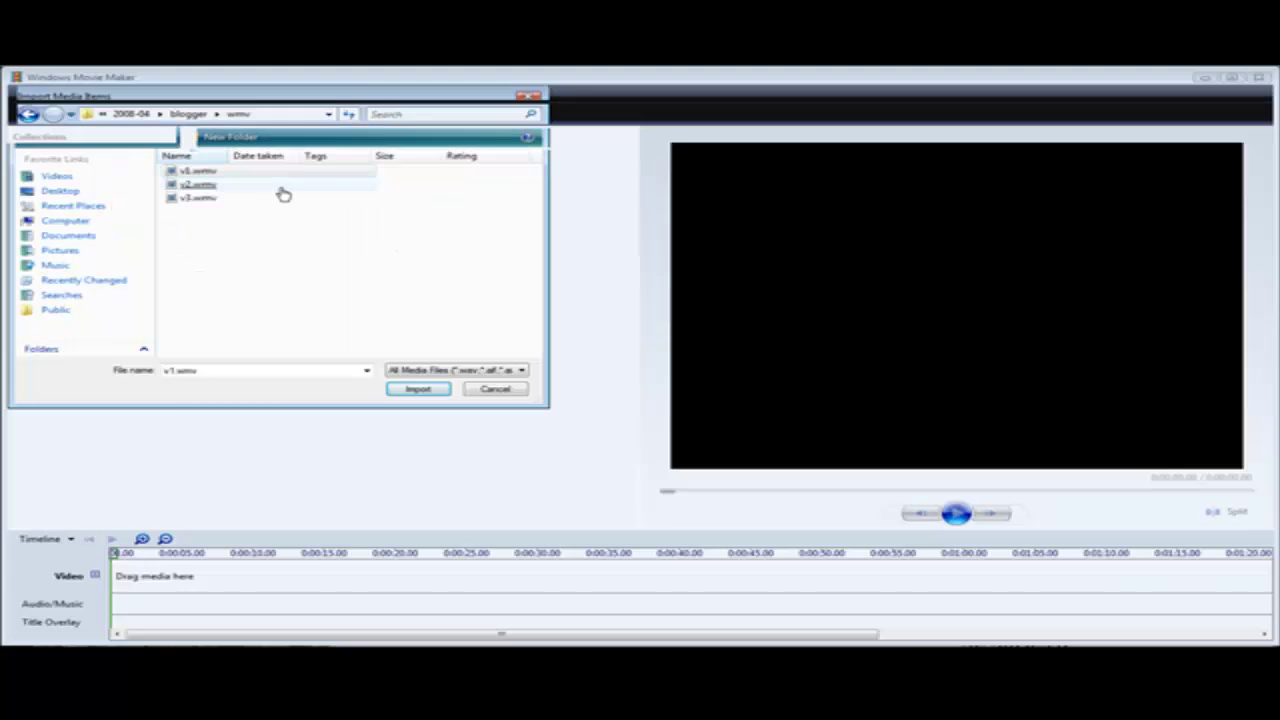
{"action": "key", "text": "Return"}
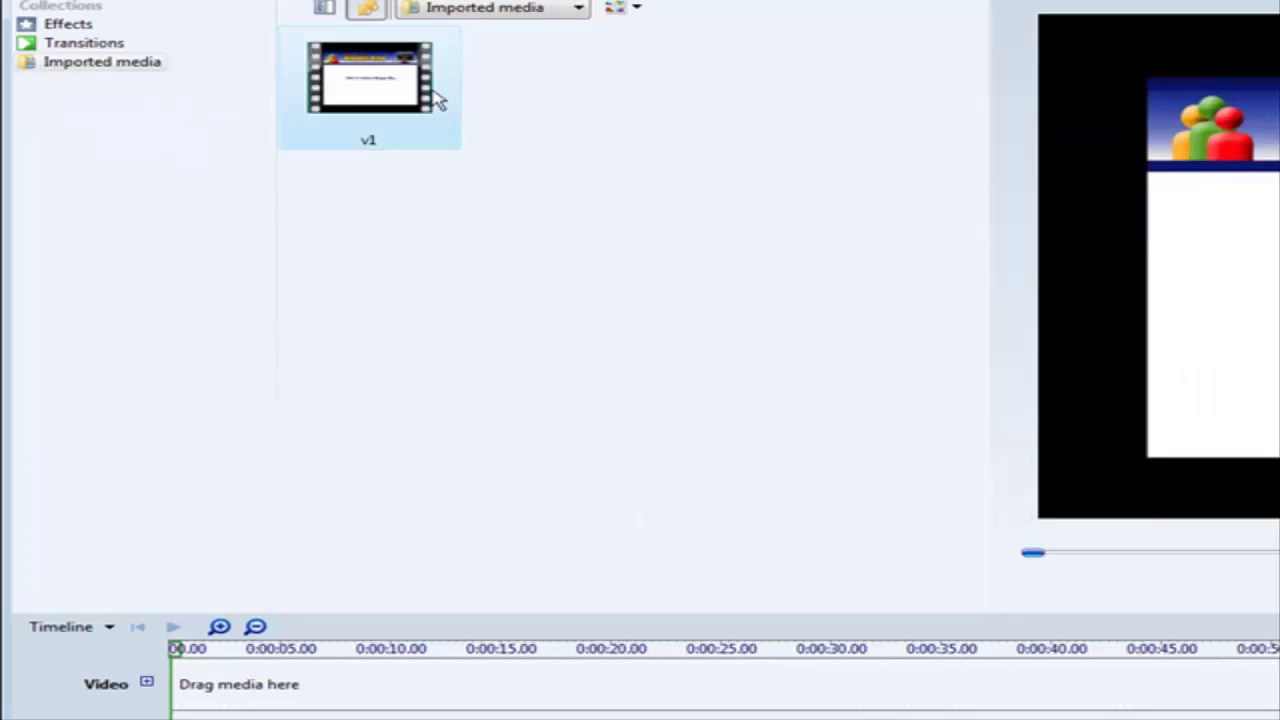
{"action": "left_click_drag", "start_coordinate": [436, 100], "coordinate": [330, 690]}
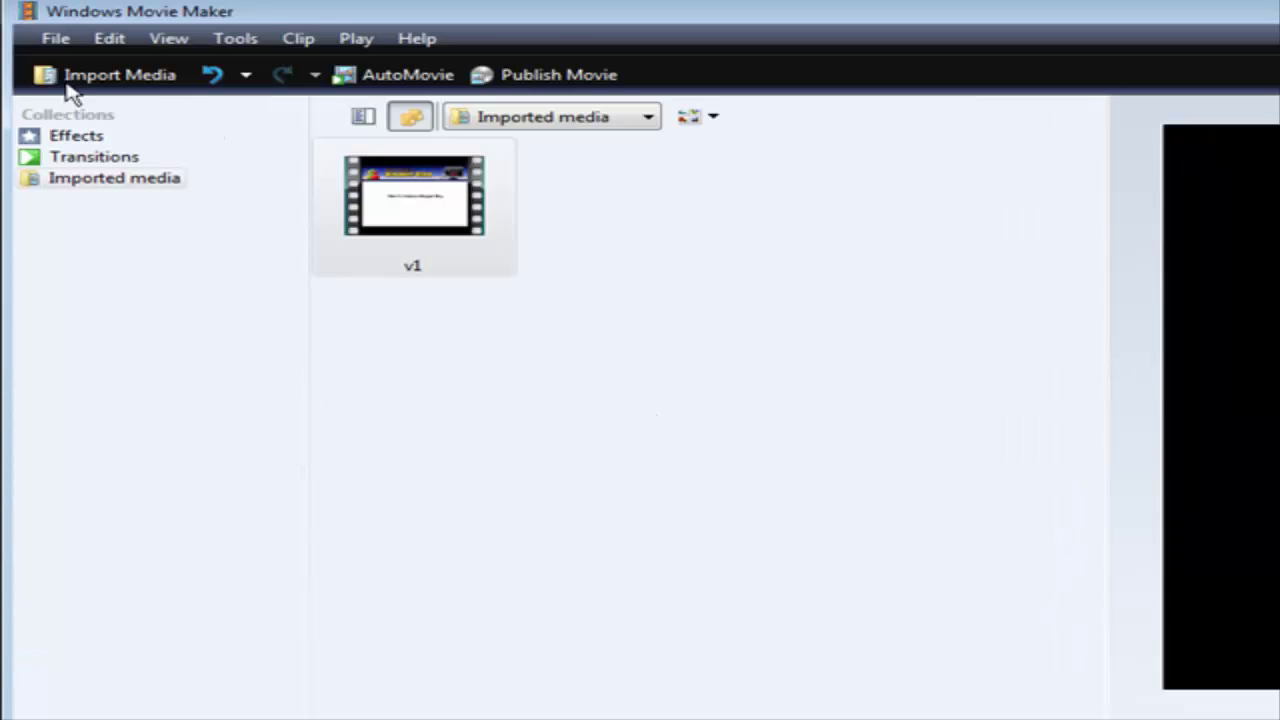
- Create a title on the selected v1 clip reading 'See more at website.com'
{"action": "left_click", "coordinate": [247, 40]}
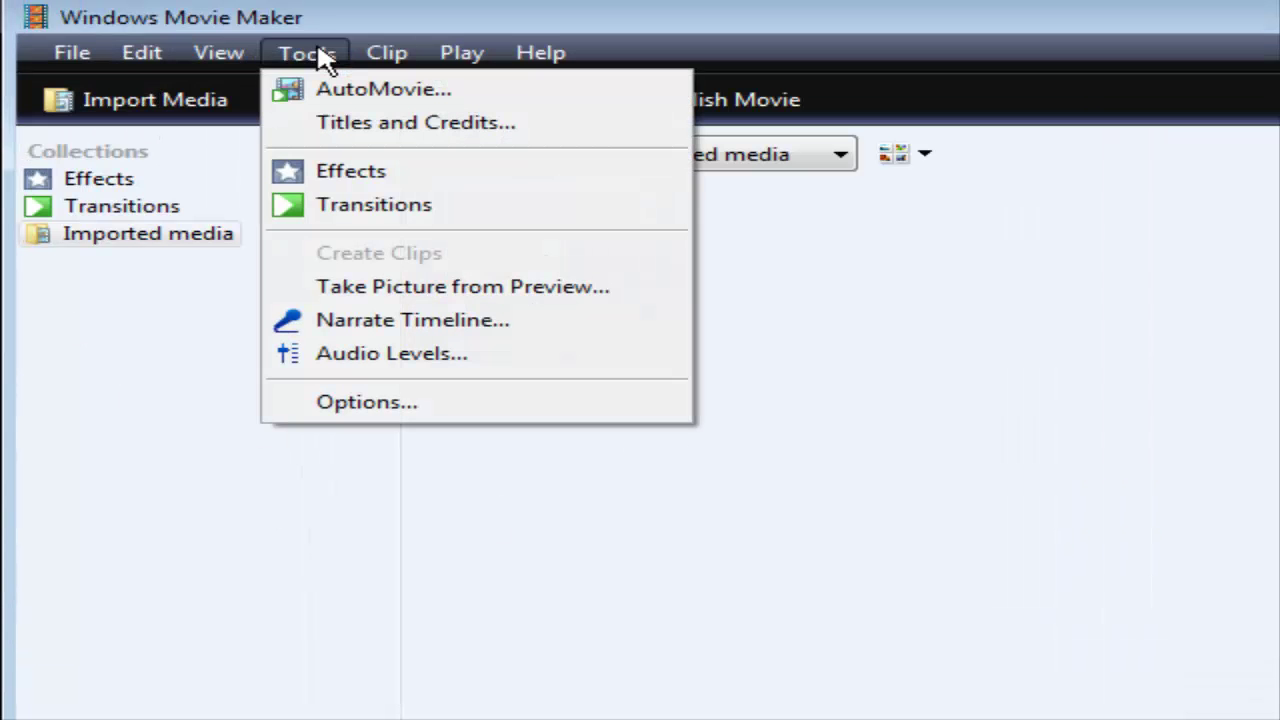
{"action": "left_click", "coordinate": [350, 123]}
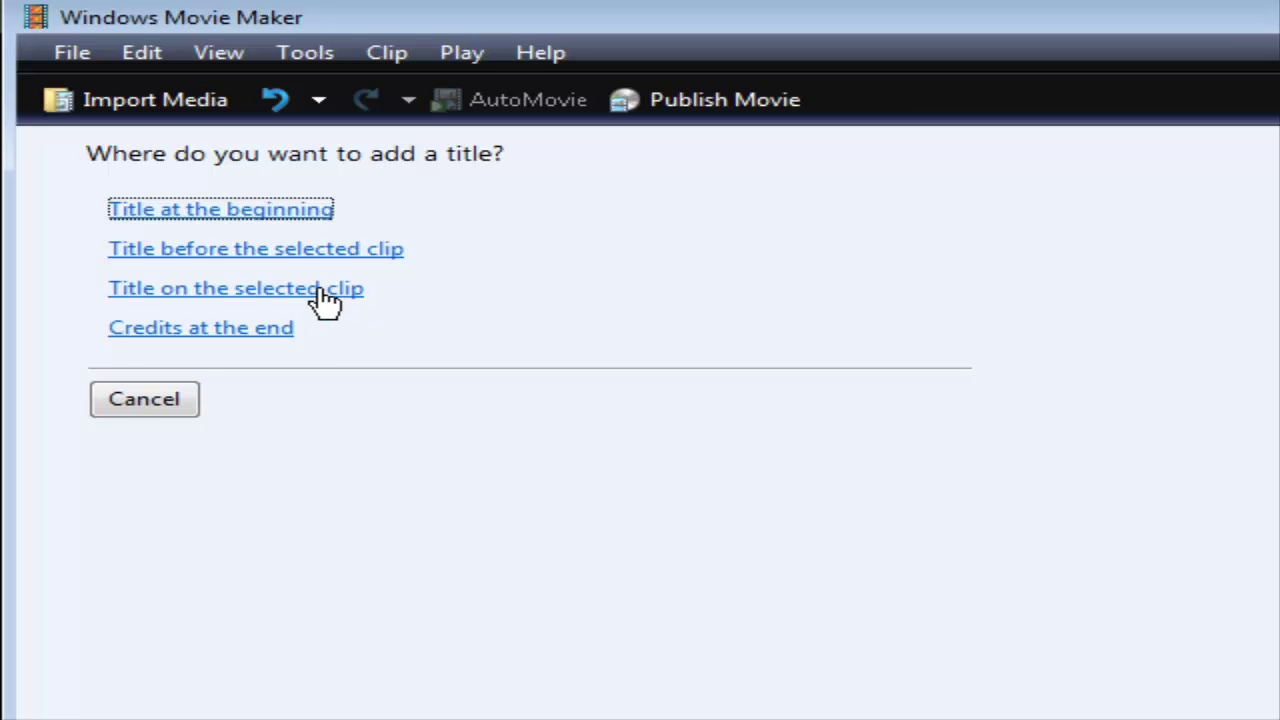
{"action": "left_click", "coordinate": [323, 290]}
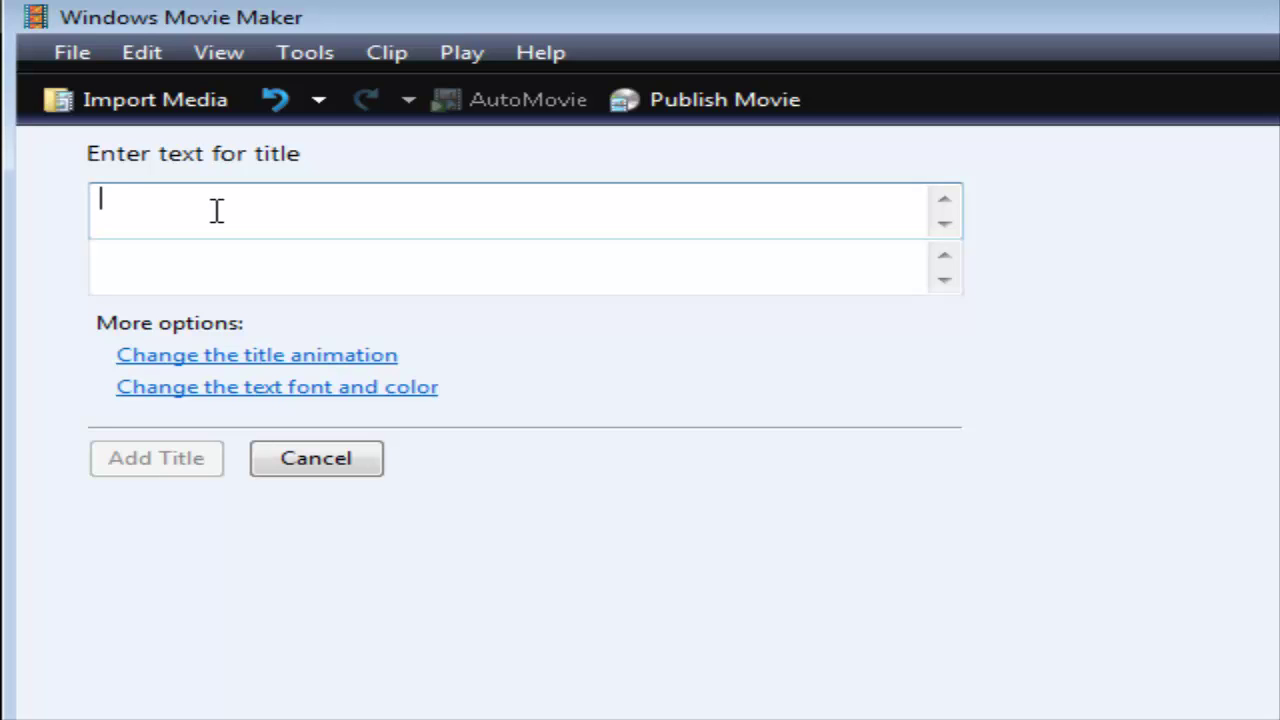
{"action": "type", "text": "Prop"}
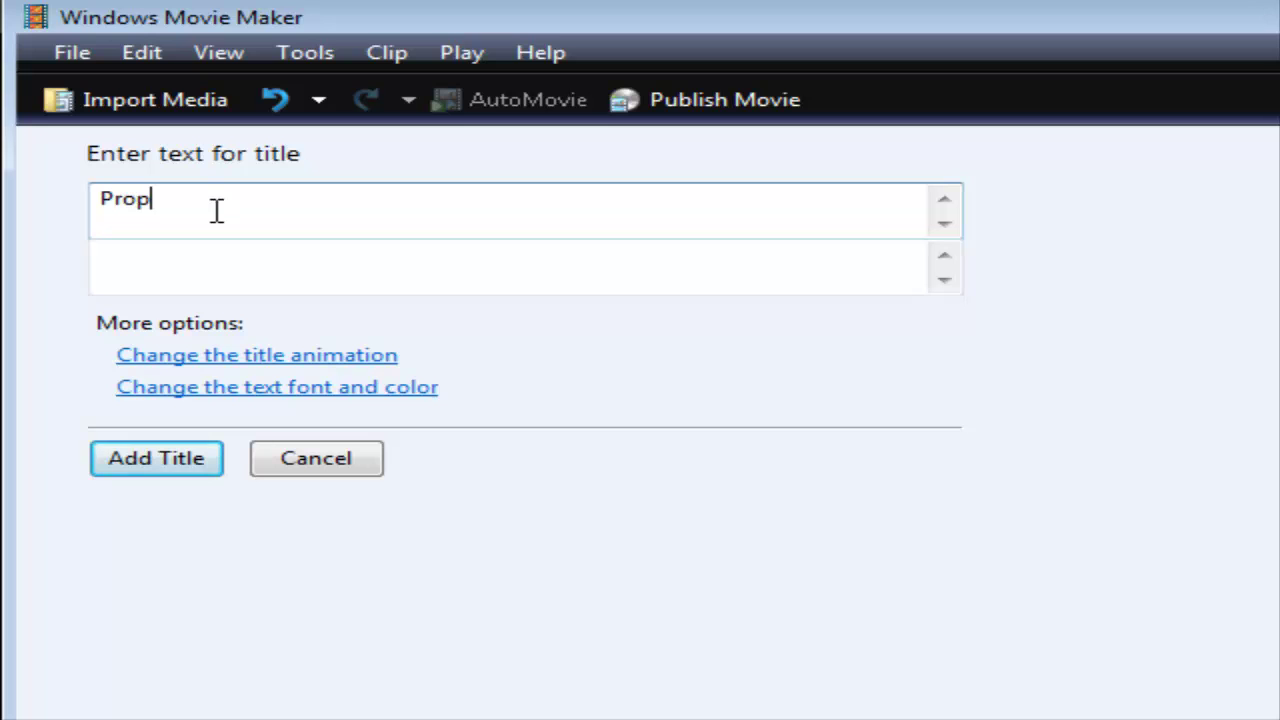
{"action": "key", "text": "BackSpace"}
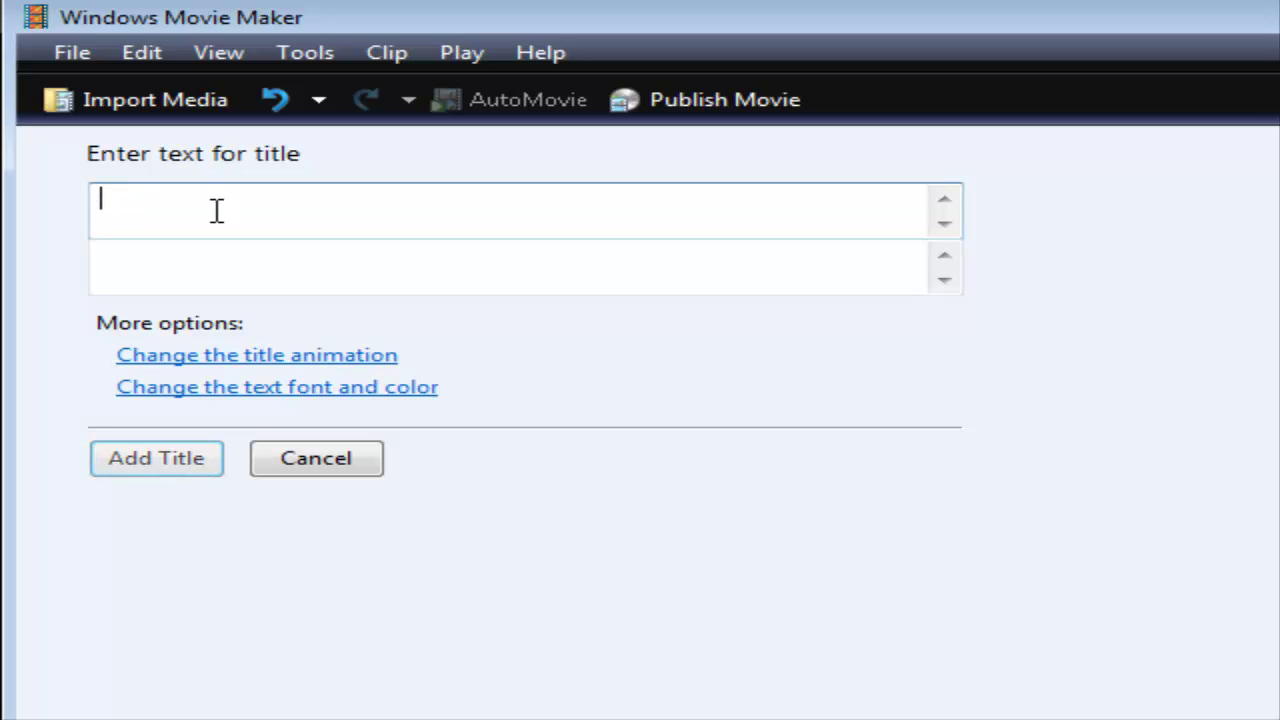
{"action": "type", "text": "See more at website.com"}
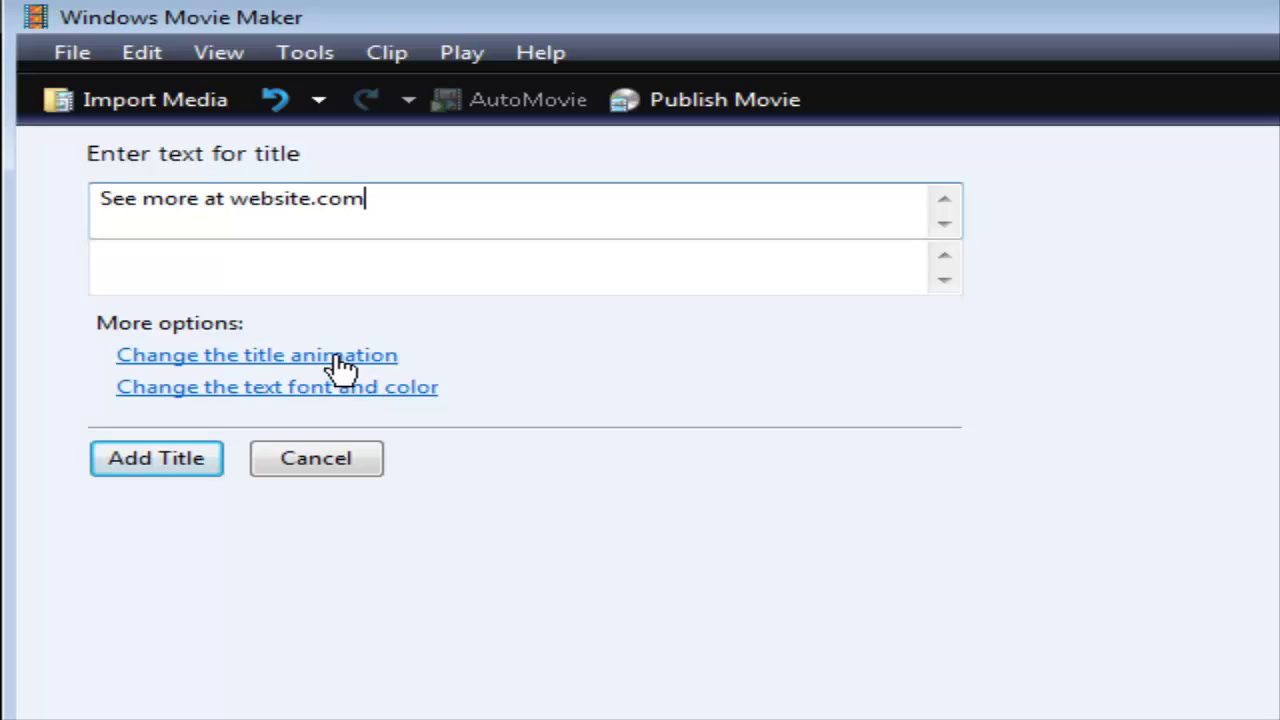
- Give the title the Fly In, Fly Out animation and show its font and colour options
{"action": "left_click", "coordinate": [152, 229]}
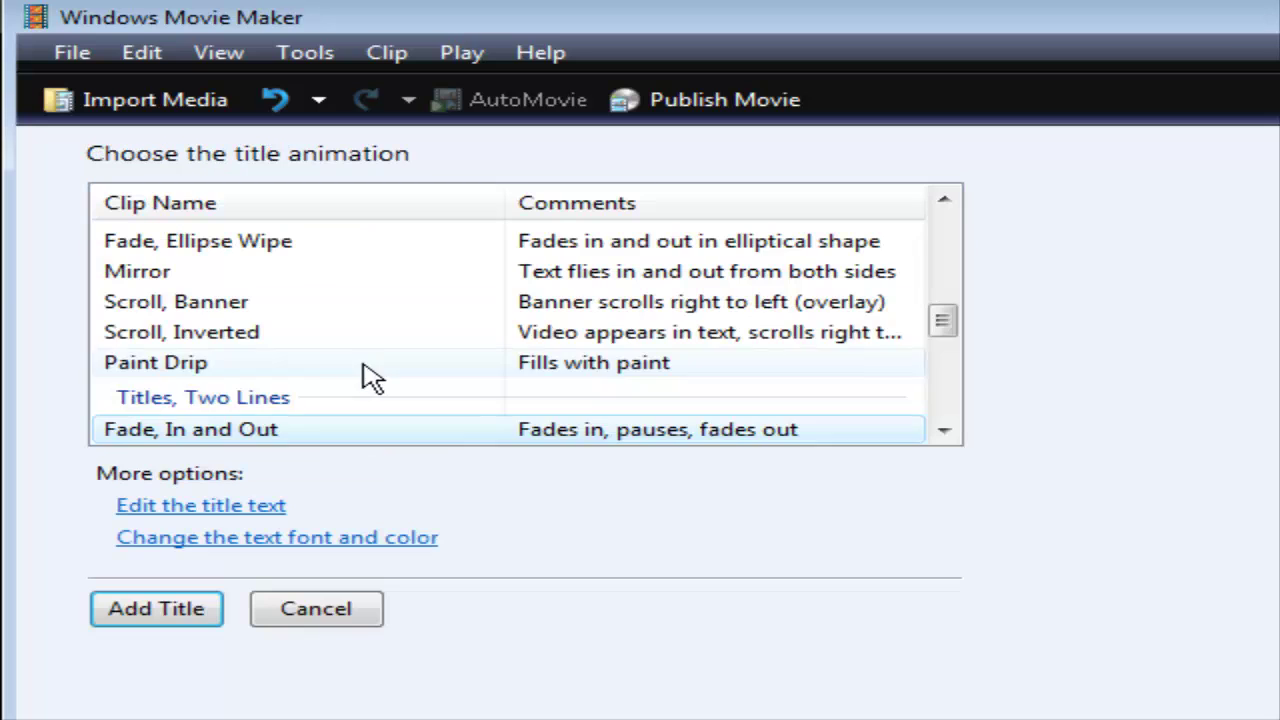
{"action": "left_click", "coordinate": [268, 344]}
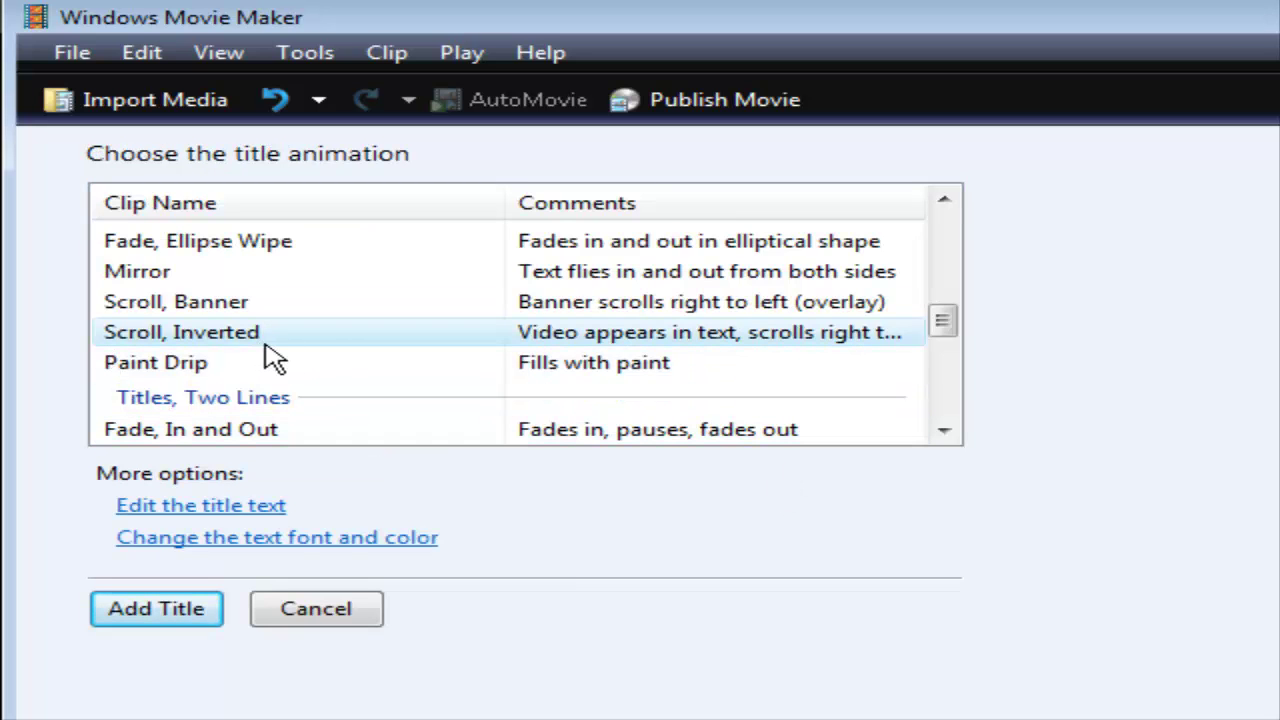
{"action": "scroll", "coordinate": [330, 358], "scroll_direction": "down", "scroll_amount": 1}
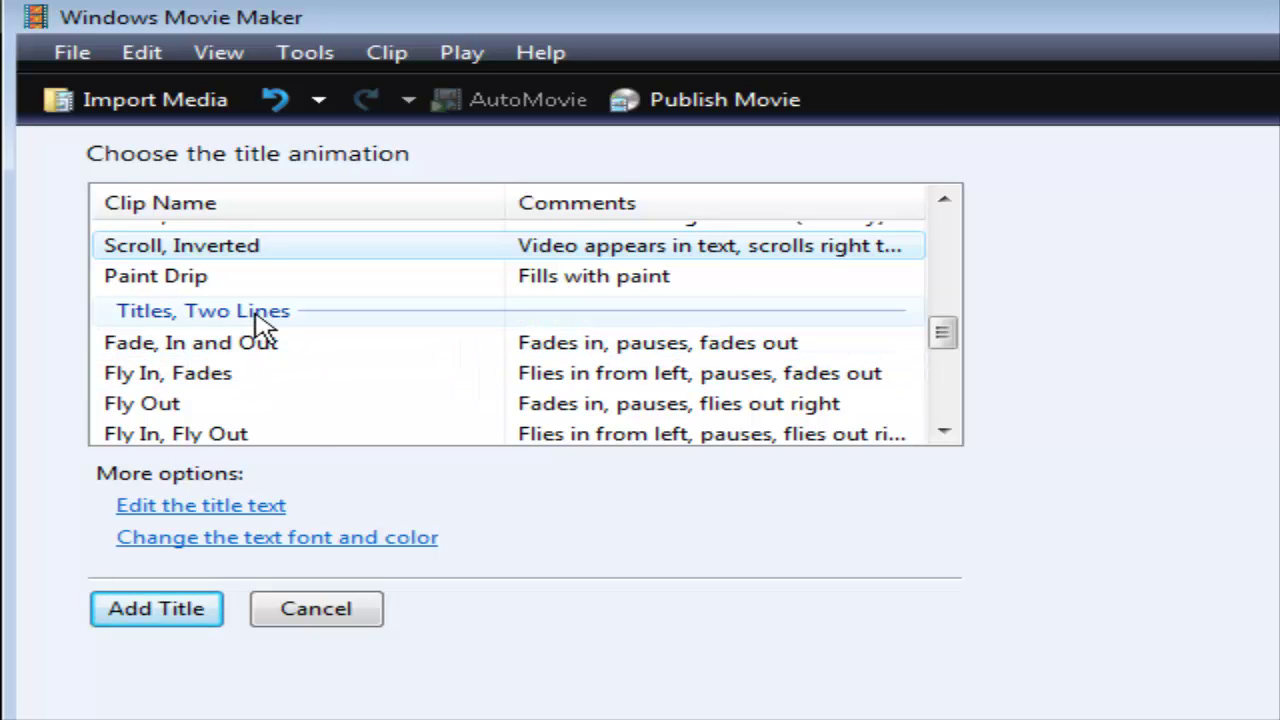
{"action": "scroll", "coordinate": [285, 360], "scroll_direction": "down", "scroll_amount": 1}
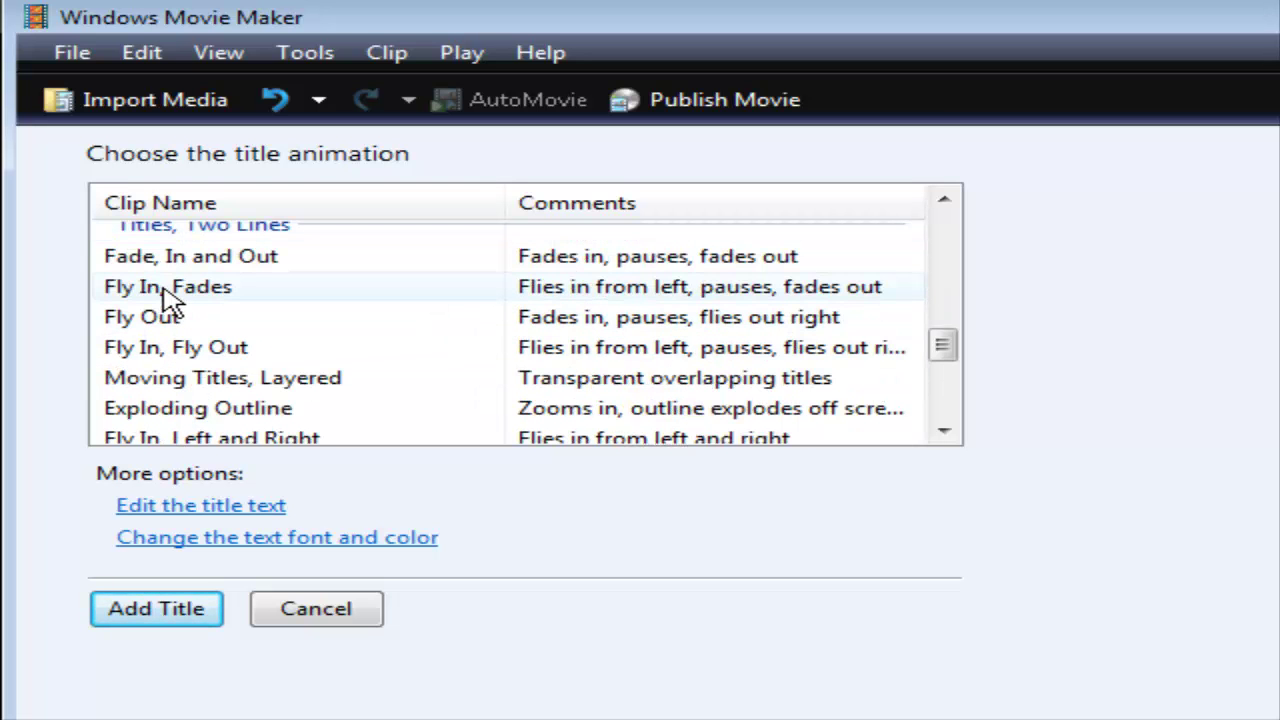
{"action": "left_click", "coordinate": [190, 347]}
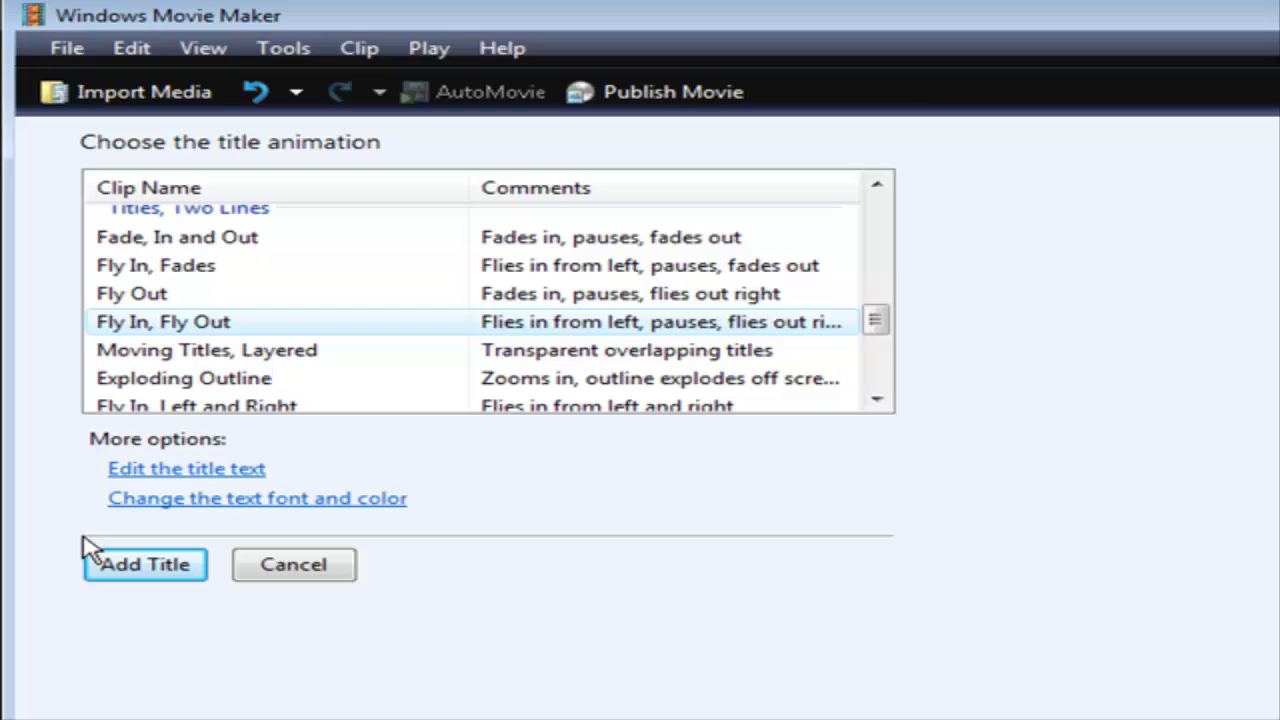
{"action": "left_click", "coordinate": [193, 498]}
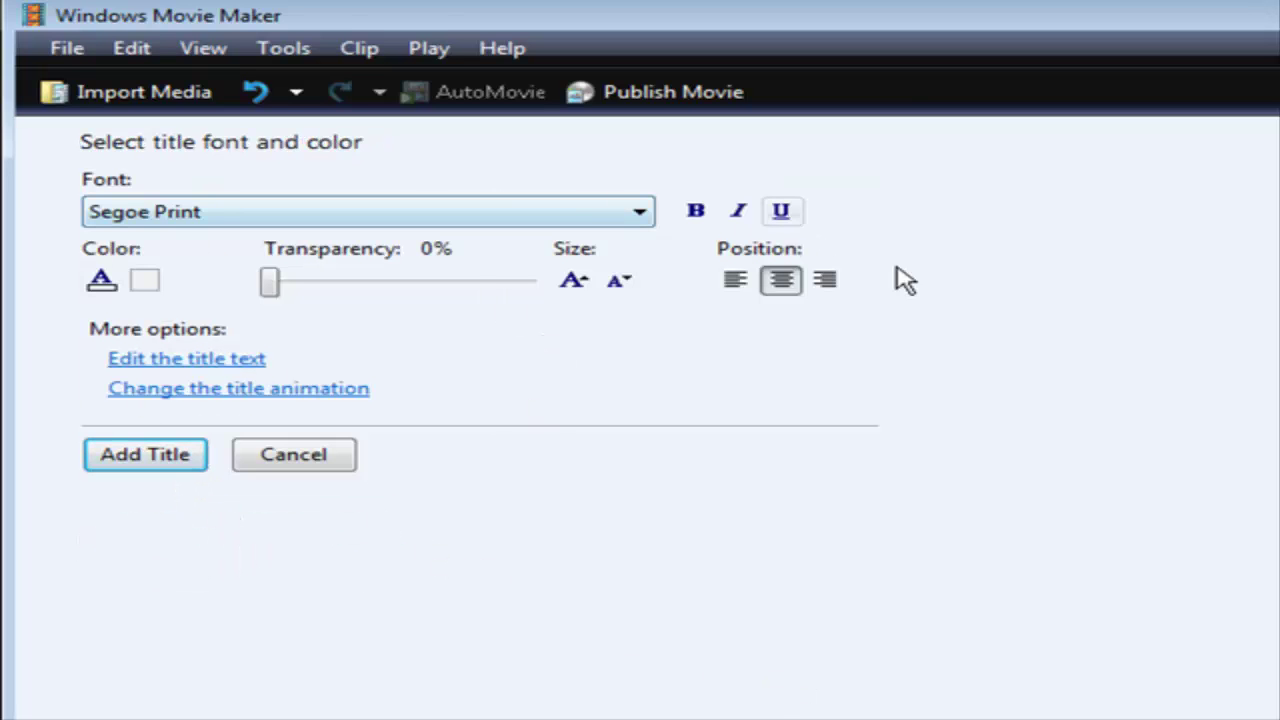
- Change the title text colour to dark purple
{"action": "left_click", "coordinate": [103, 283]}
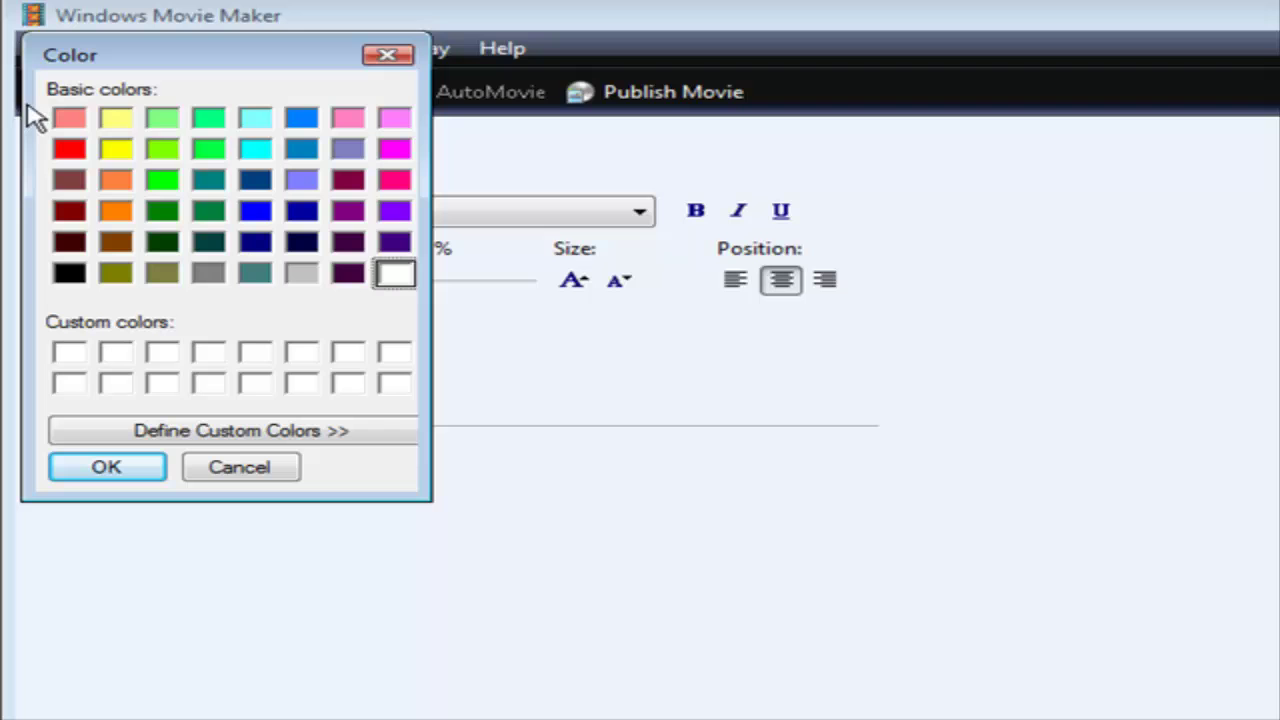
{"action": "left_click", "coordinate": [350, 275]}
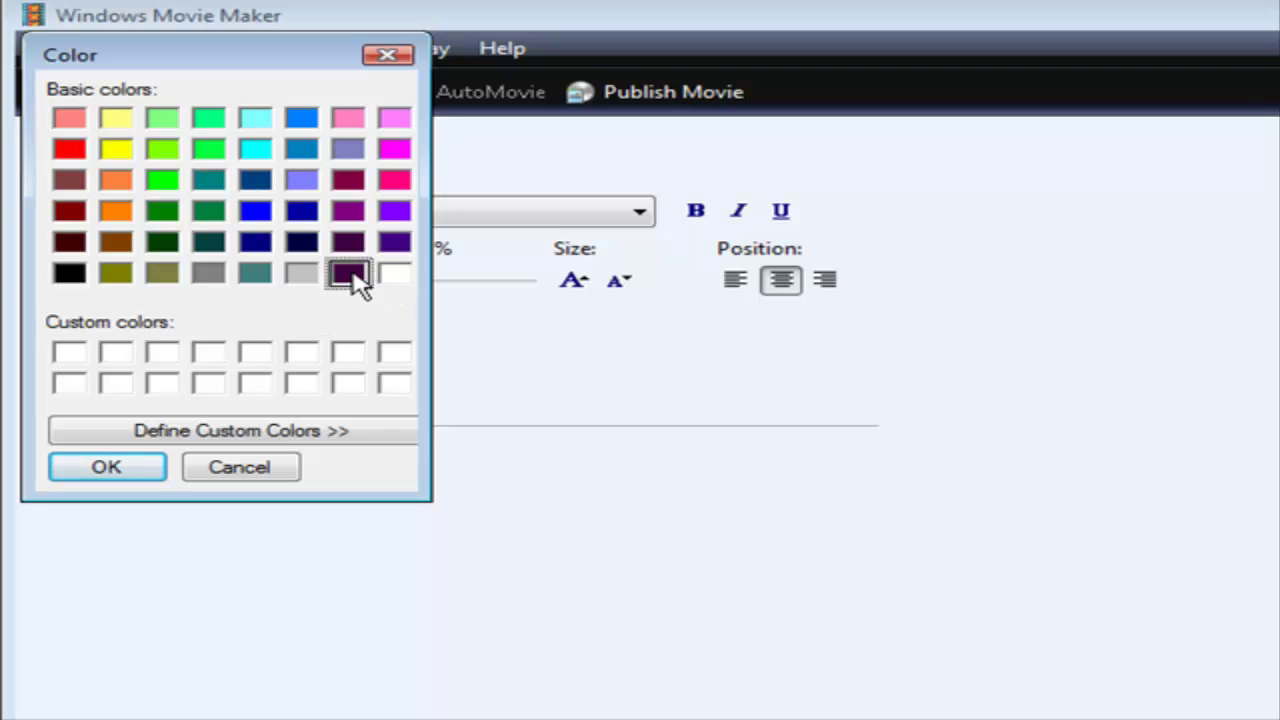
{"action": "left_click", "coordinate": [120, 467]}
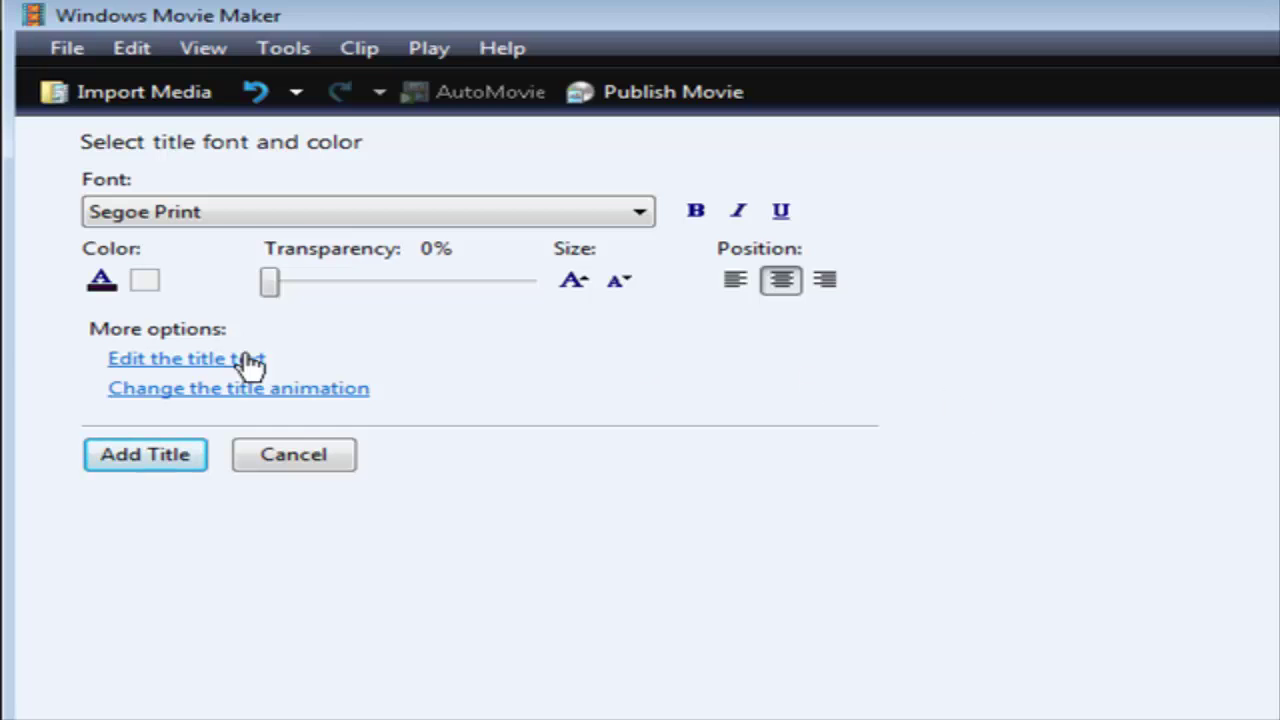
- Shrink the title text three sizes and add the title to the Title Overlay track
{"action": "left_click", "coordinate": [617, 281]}
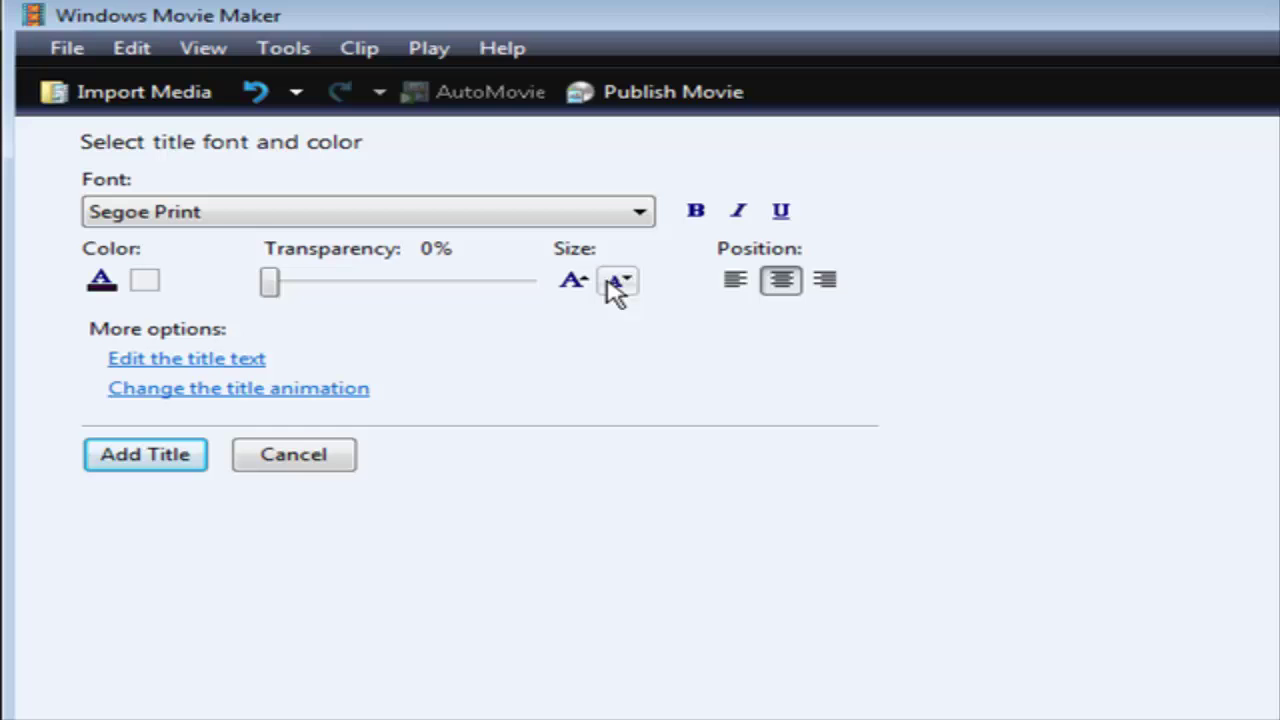
{"action": "left_click", "coordinate": [606, 281]}
{"action": "left_click", "coordinate": [606, 281]}
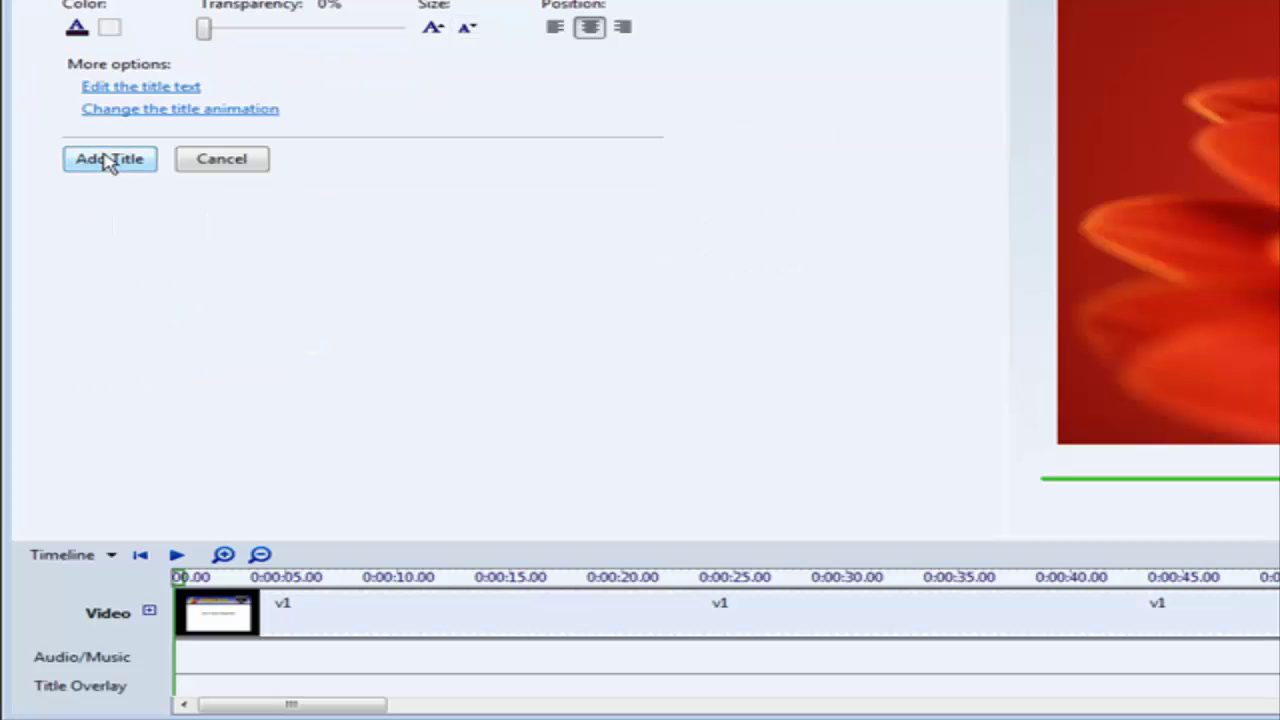
{"action": "left_click", "coordinate": [145, 454]}
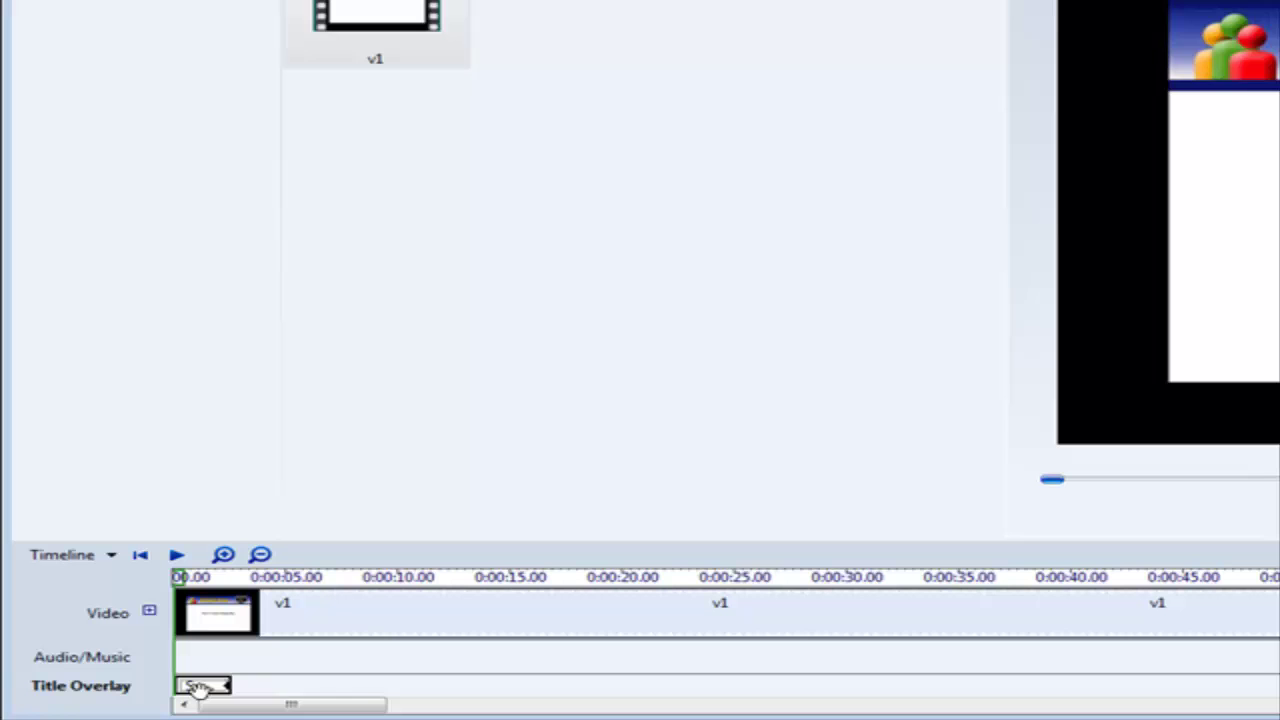
- Span the title overlay from about 0:00:17 to 0:00:40, then play the preview
{"action": "left_click_drag", "start_coordinate": [198, 688], "coordinate": [582, 686]}
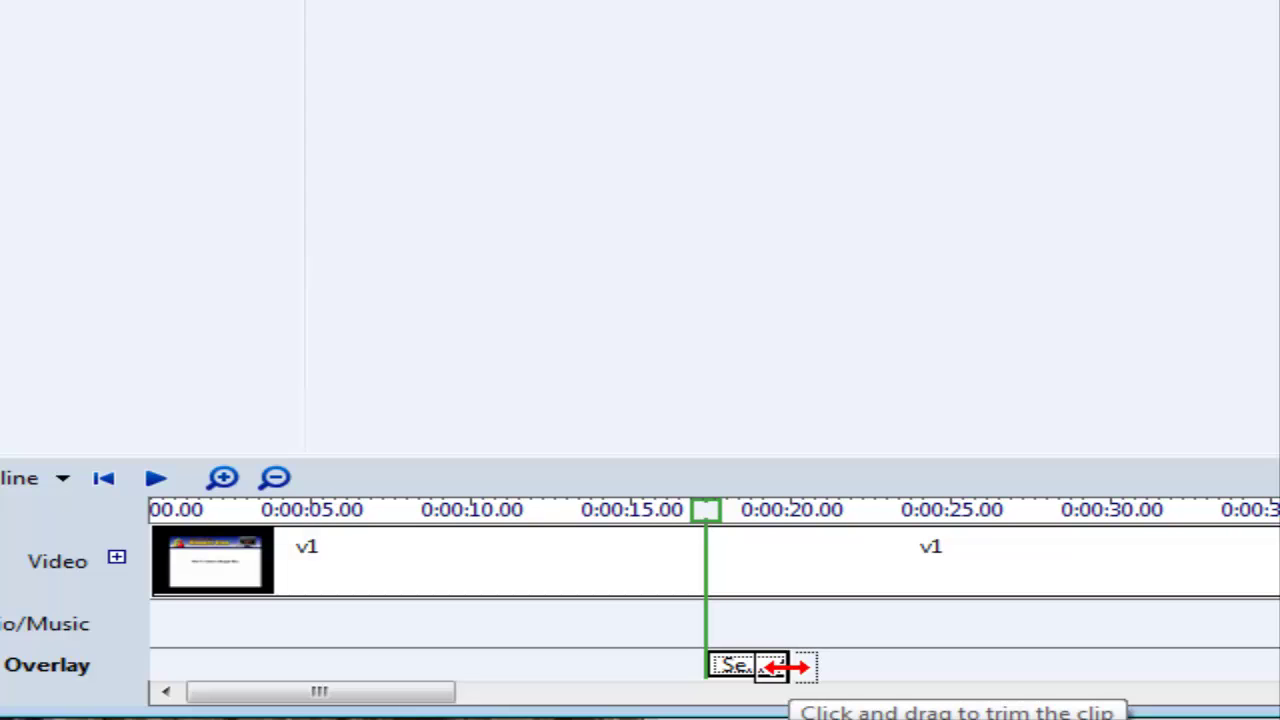
{"action": "left_click_drag", "start_coordinate": [787, 667], "coordinate": [1279, 667]}
{"action": "left_click", "coordinate": [869, 611]}
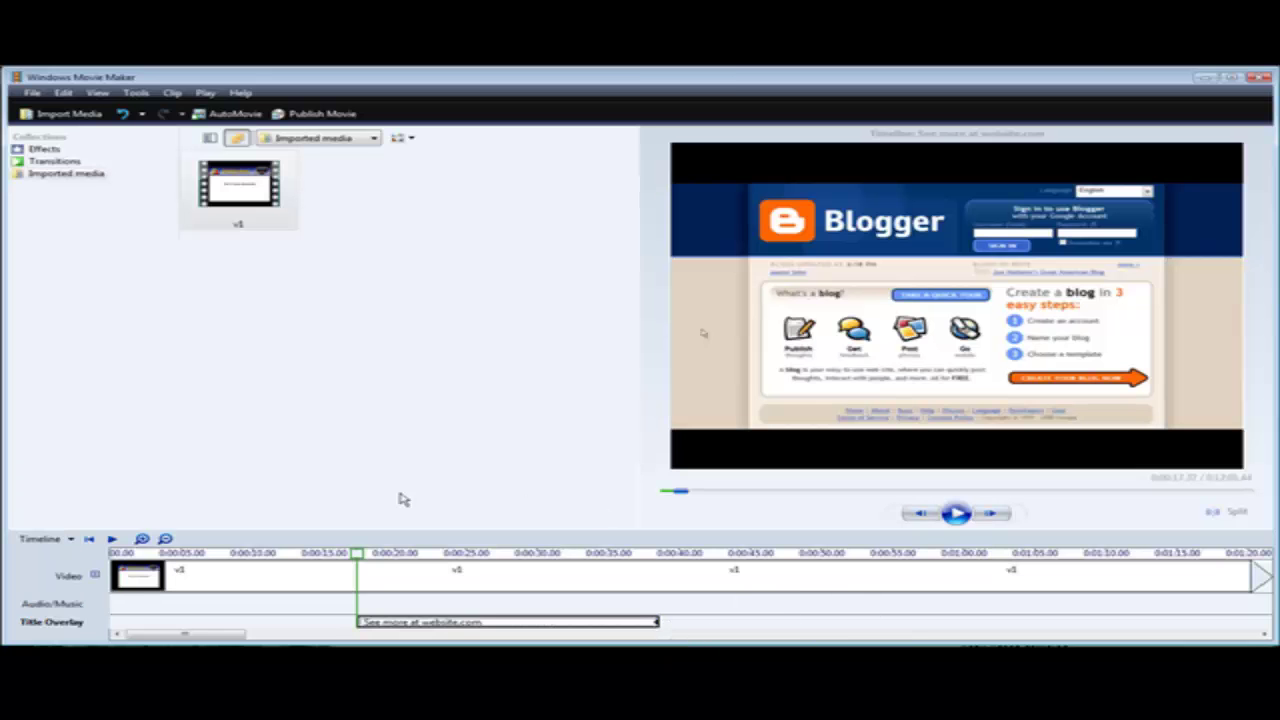
{"action": "left_click", "coordinate": [955, 513]}
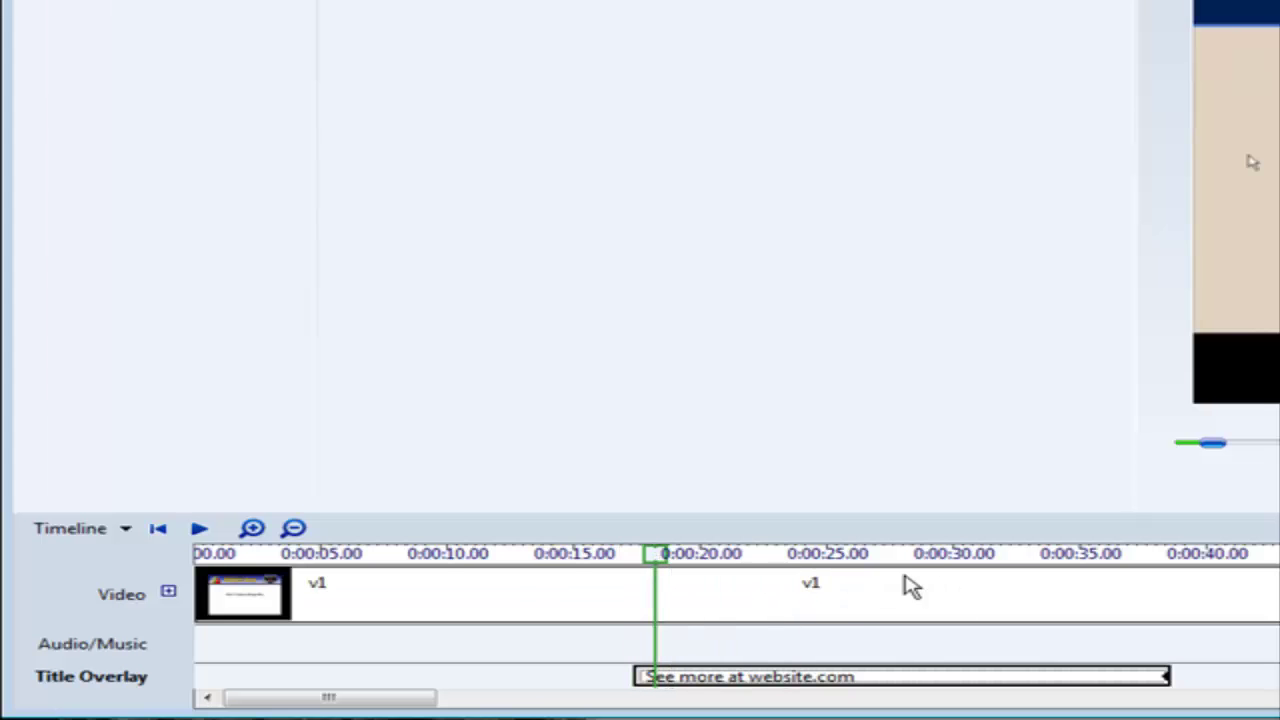
- Copy the title overlay and paste a duplicate at about 0:03:25 on the Title Overlay track
{"action": "right_click", "coordinate": [826, 678]}
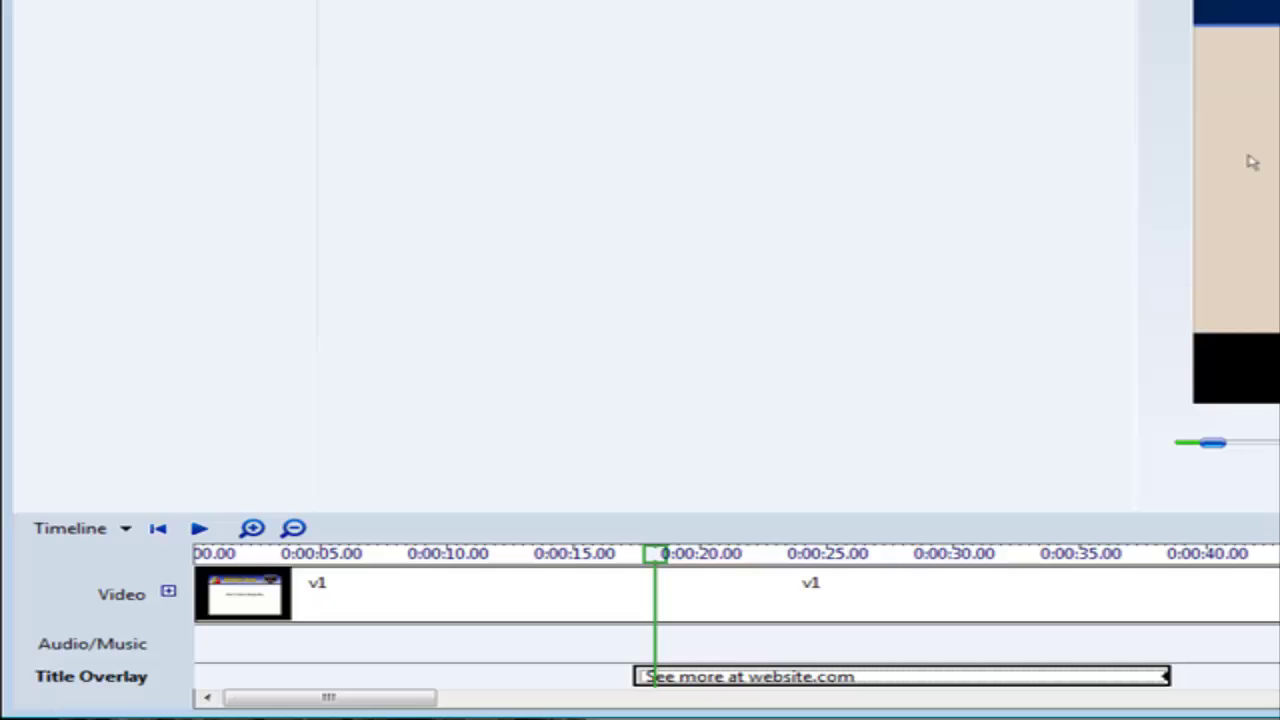
{"action": "left_click_drag", "start_coordinate": [420, 700], "coordinate": [885, 712]}
{"action": "left_click_drag", "start_coordinate": [790, 560], "coordinate": [808, 570]}
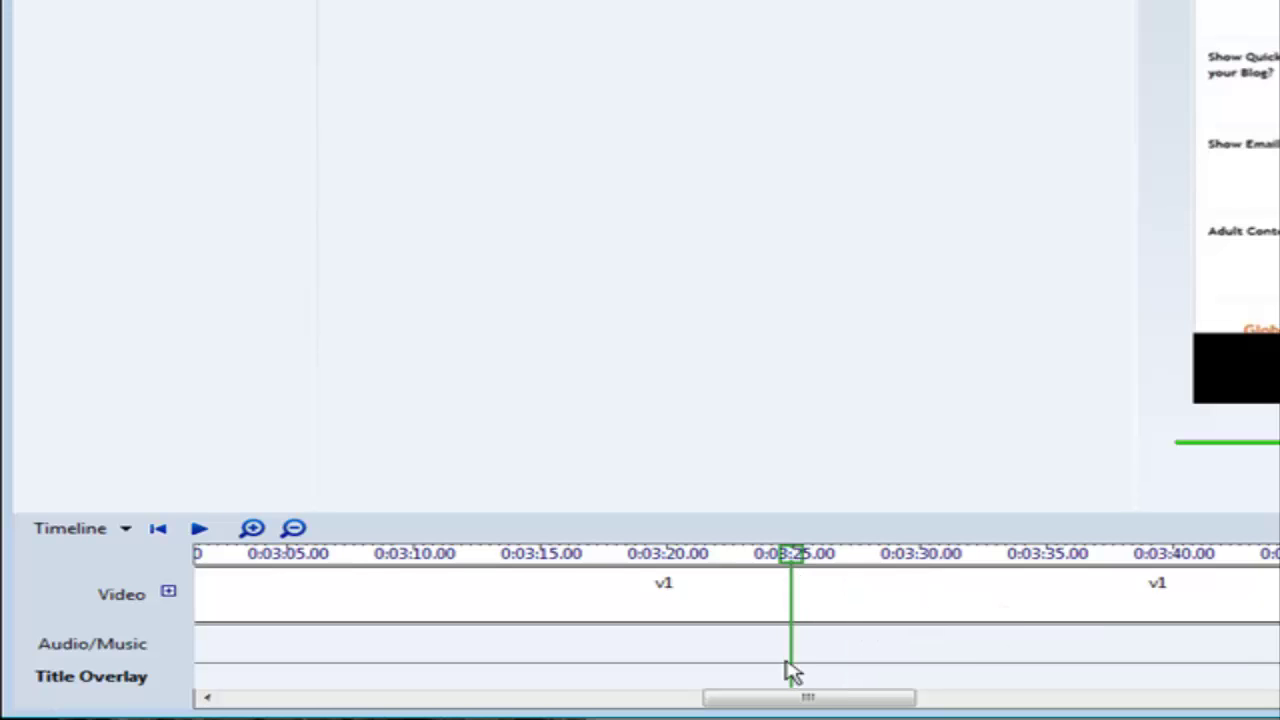
{"action": "right_click", "coordinate": [797, 692]}
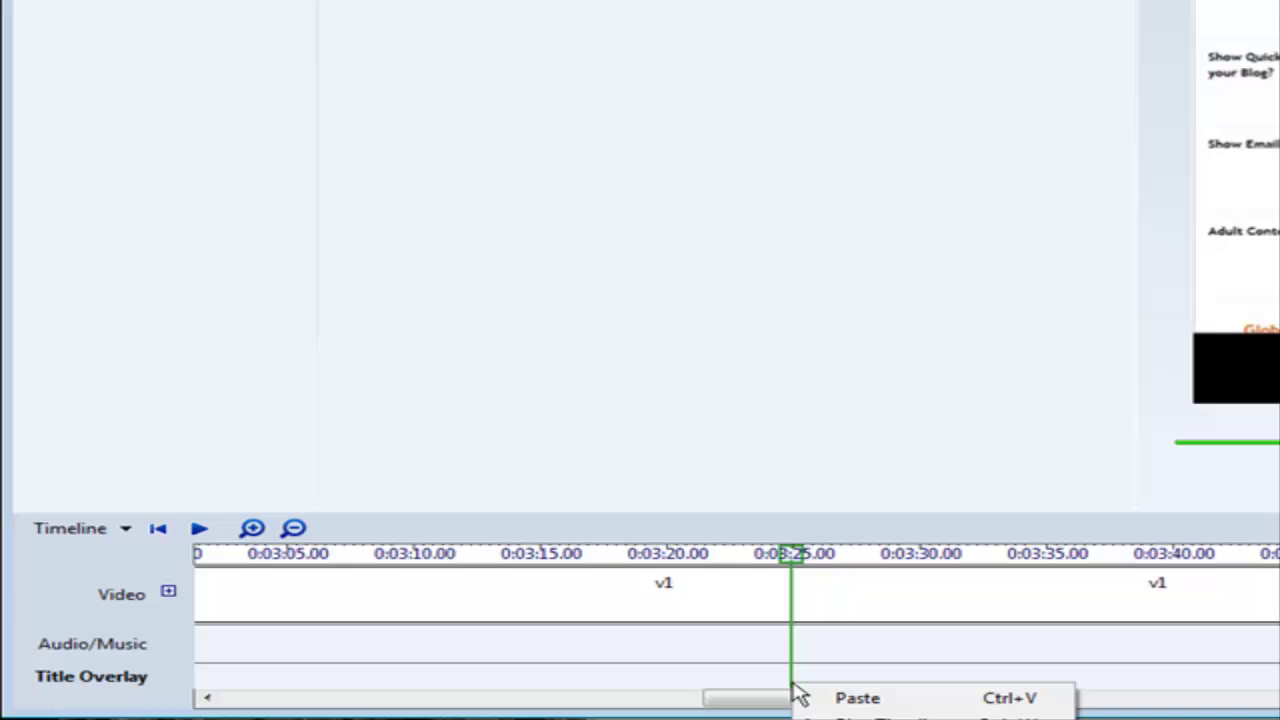
{"action": "left_click", "coordinate": [963, 700]}
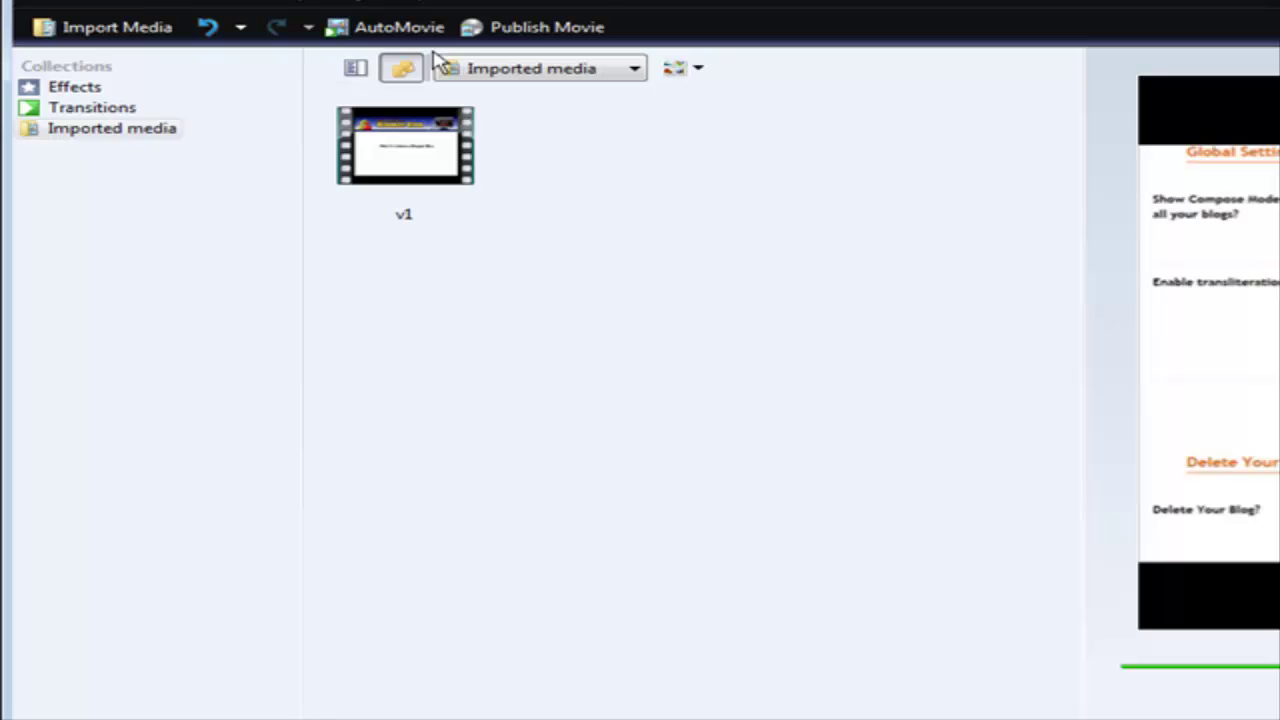
- Publish the movie to this computer as 'Movie' on the Desktop at best quality
{"action": "left_click", "coordinate": [522, 33]}
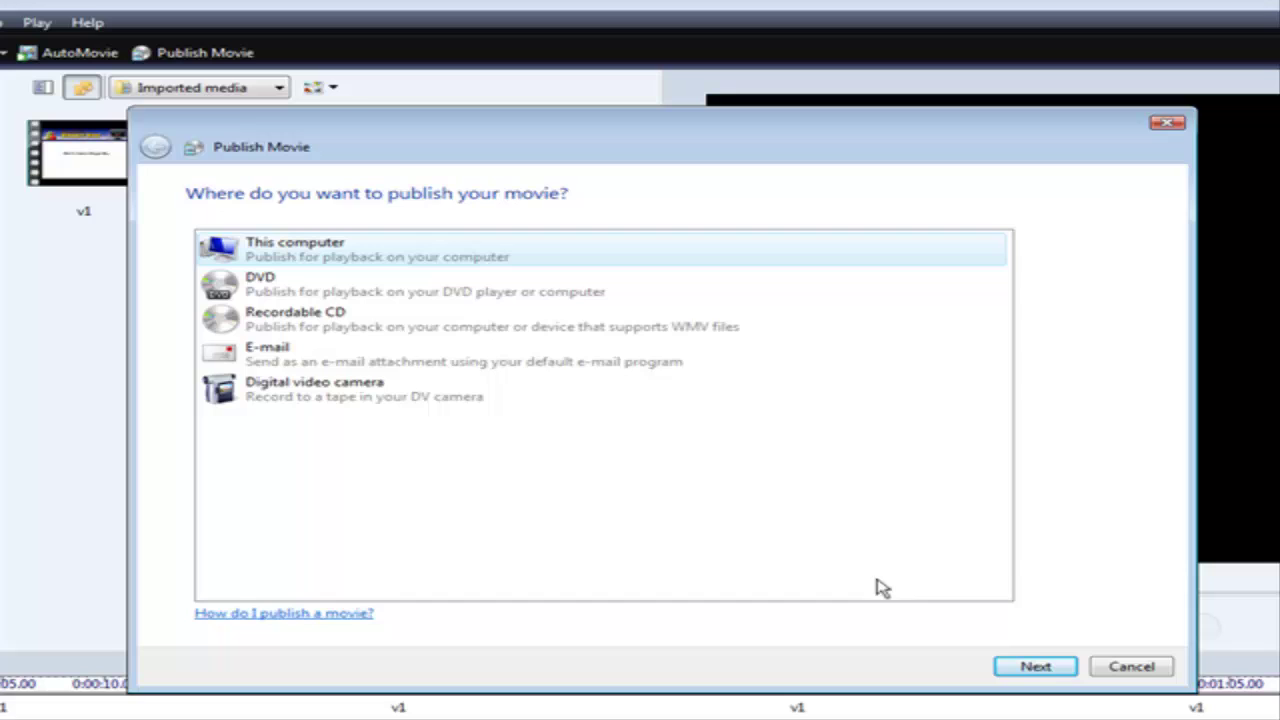
{"action": "left_click", "coordinate": [1038, 664]}
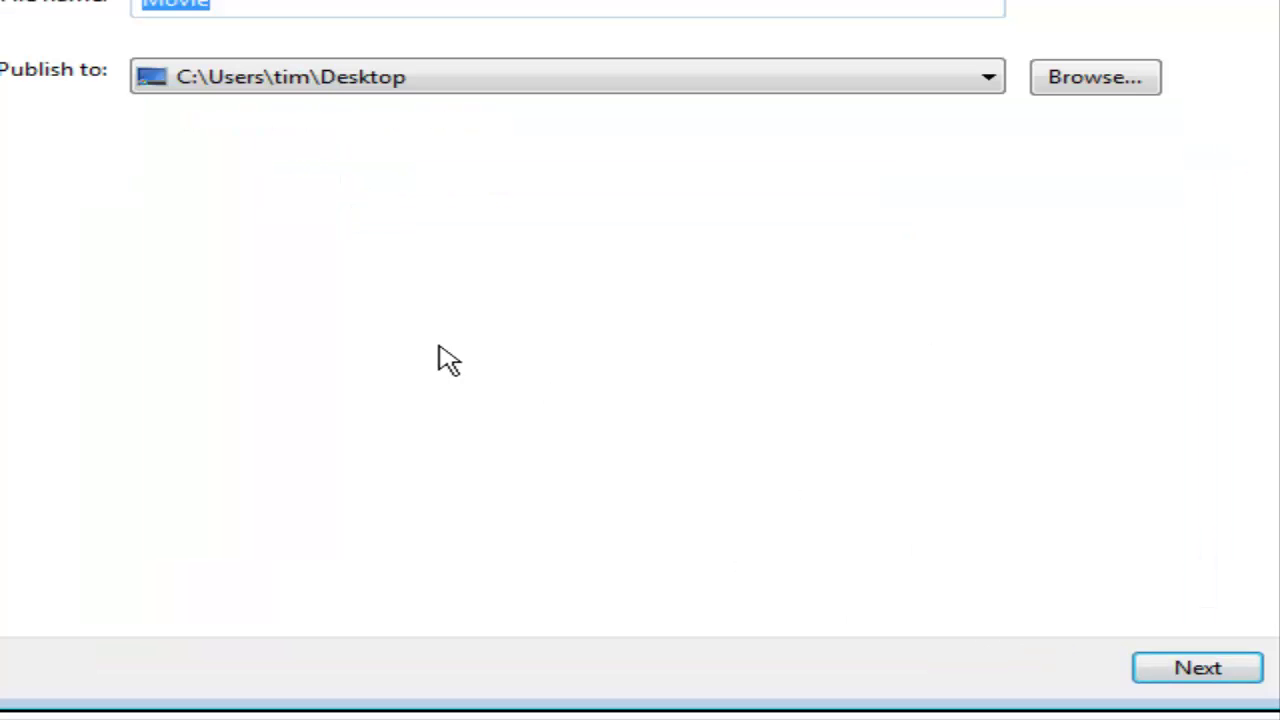
{"action": "left_click", "coordinate": [1210, 668]}
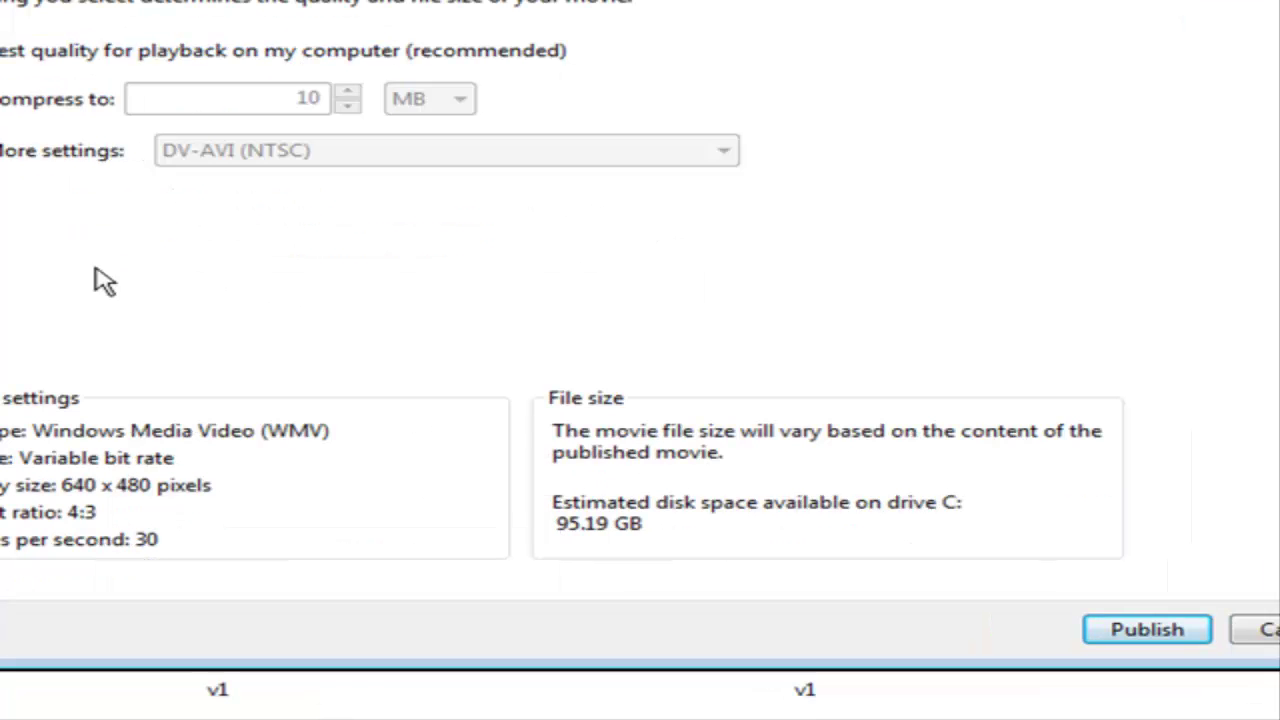
{"action": "left_click", "coordinate": [1156, 636]}
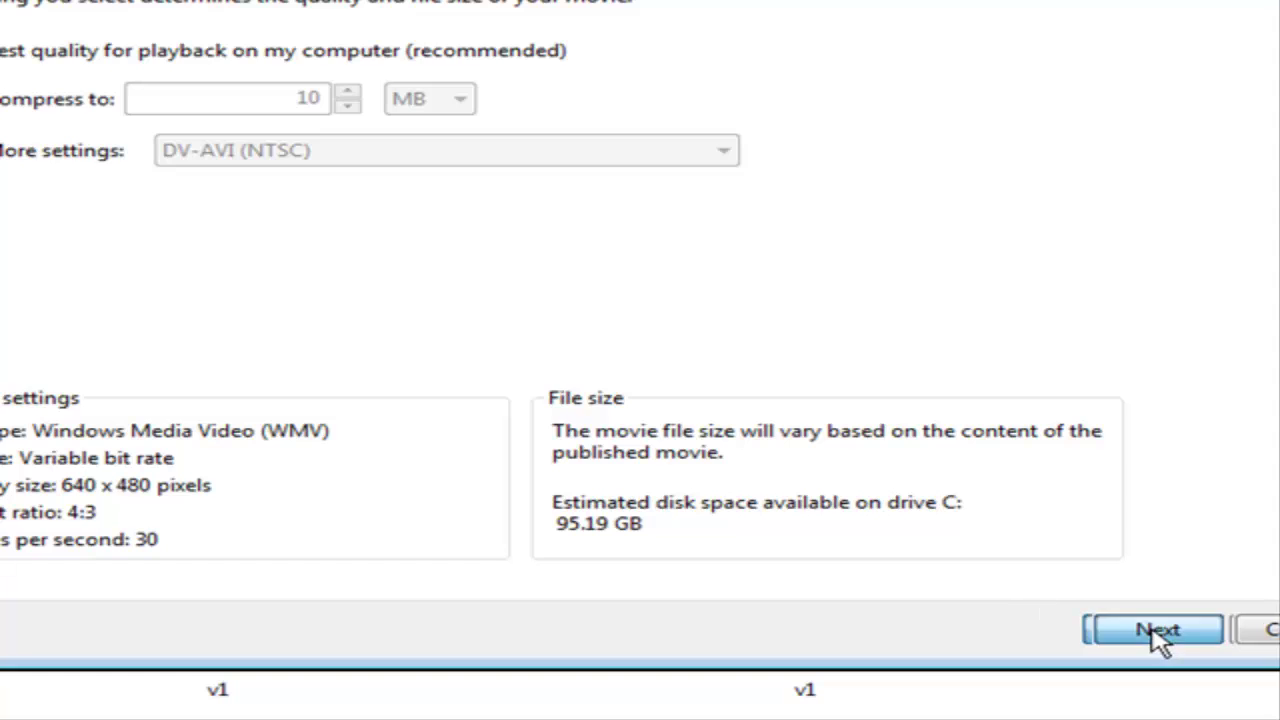